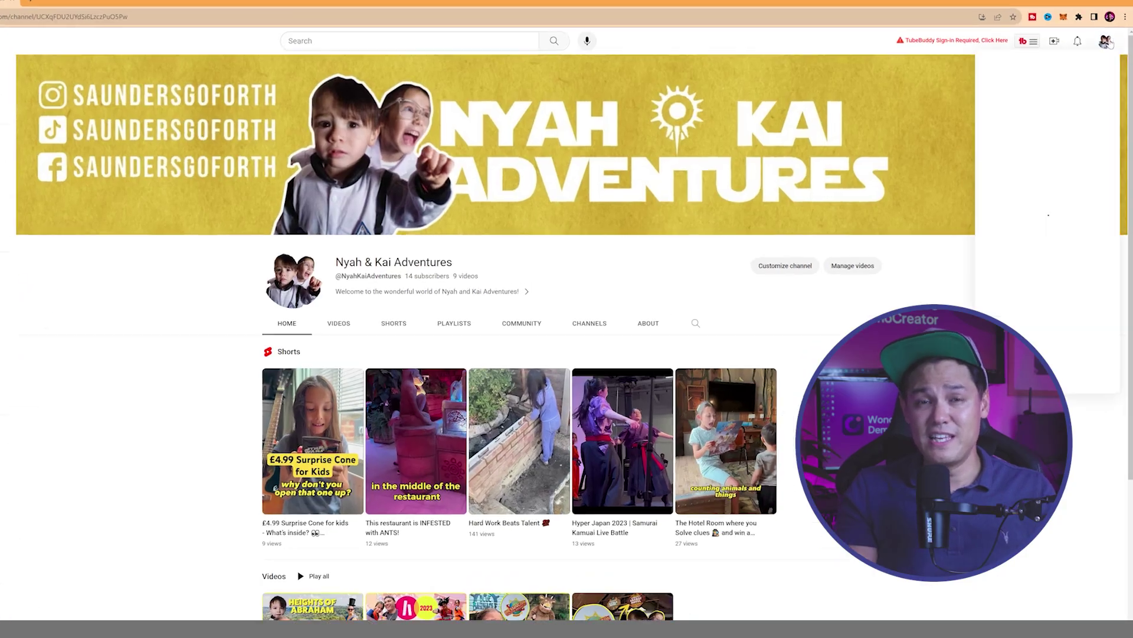
Step: In YouTube Studio, open the Heights of Abraham video's subtitles and choose how to add English captions
{"action": "left_click", "coordinate": [1108, 11]}
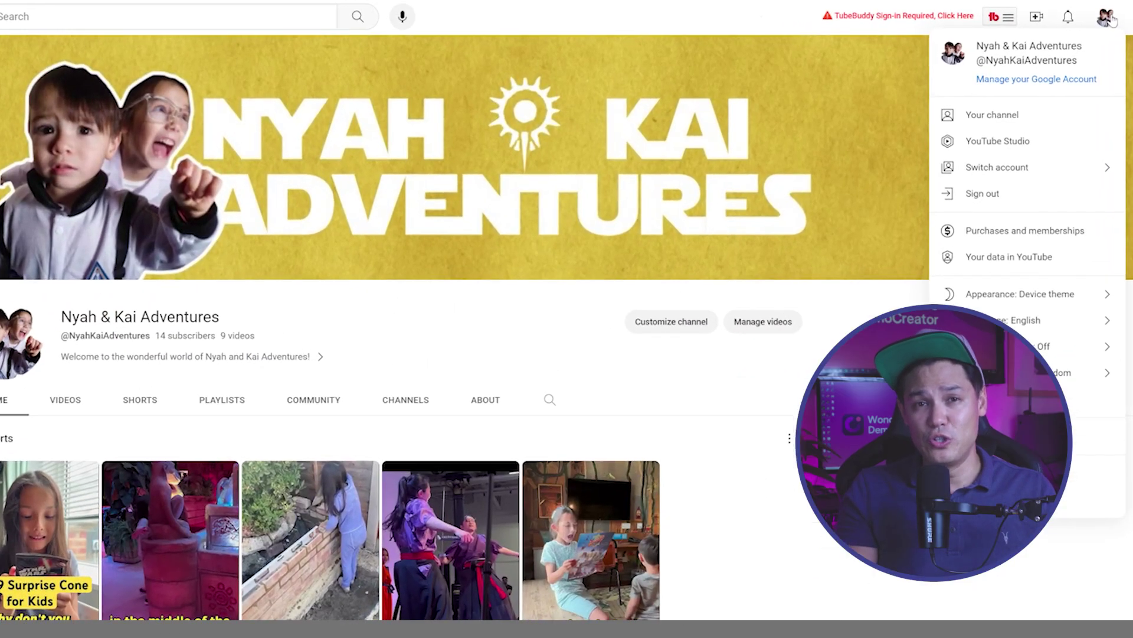
{"action": "left_click", "coordinate": [990, 141]}
{"action": "left_click", "coordinate": [36, 170]}
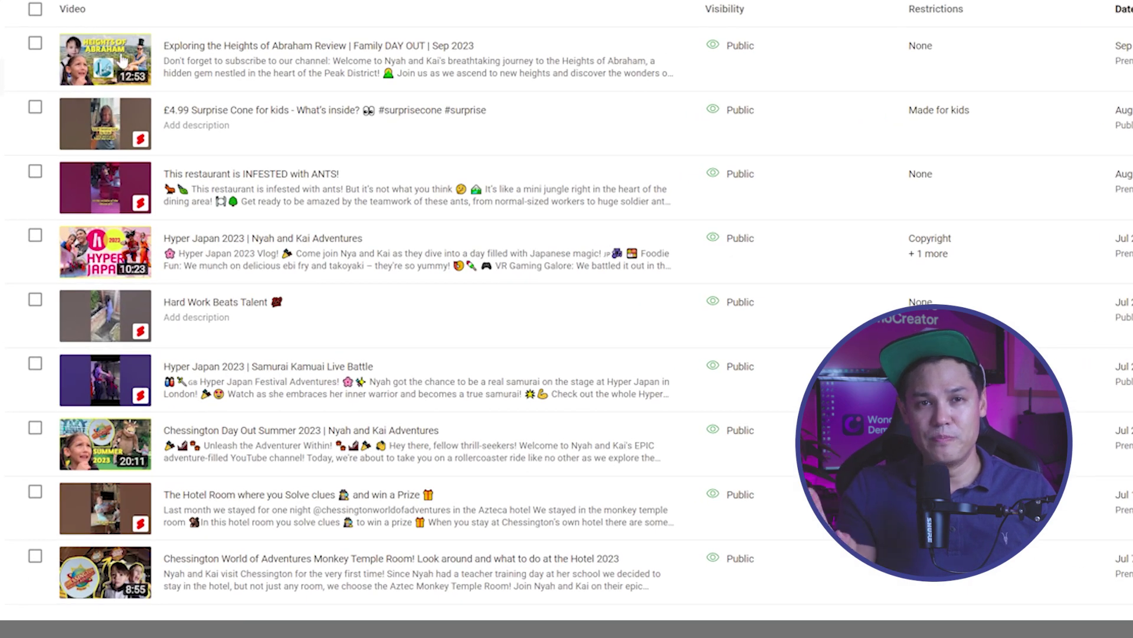
{"action": "left_click", "coordinate": [121, 59]}
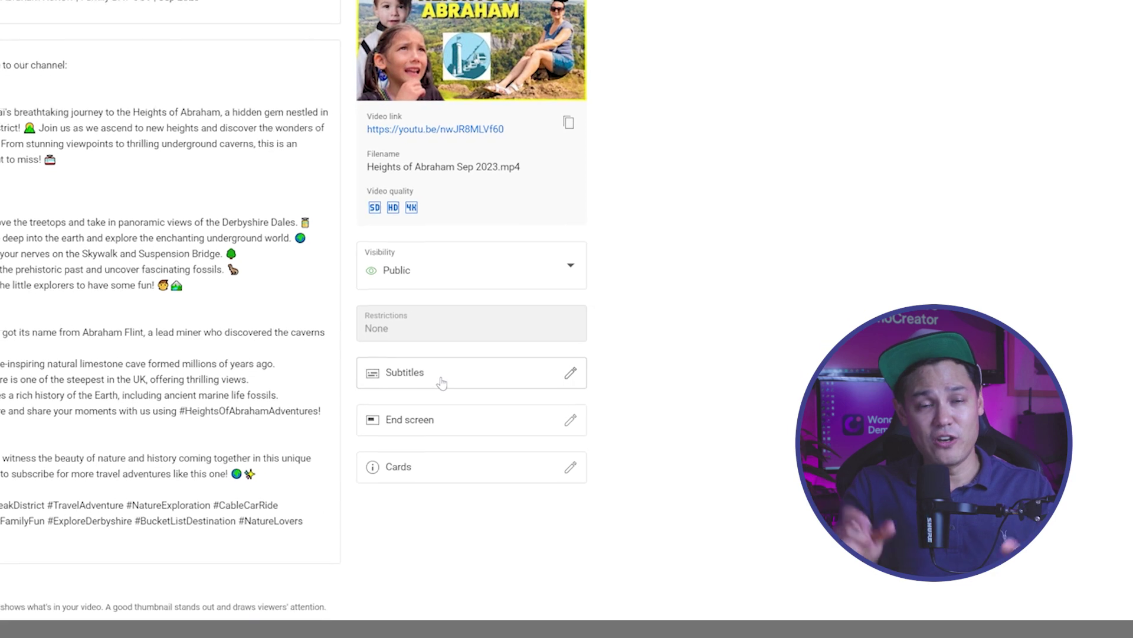
{"action": "left_click", "coordinate": [430, 383]}
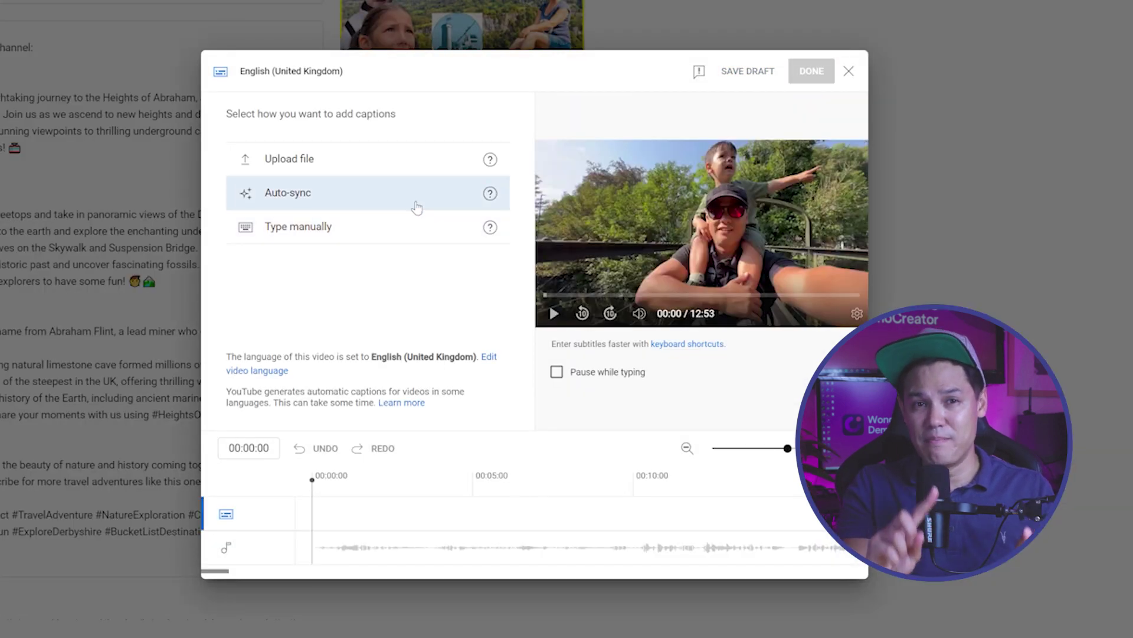
{"action": "left_click", "coordinate": [399, 234]}
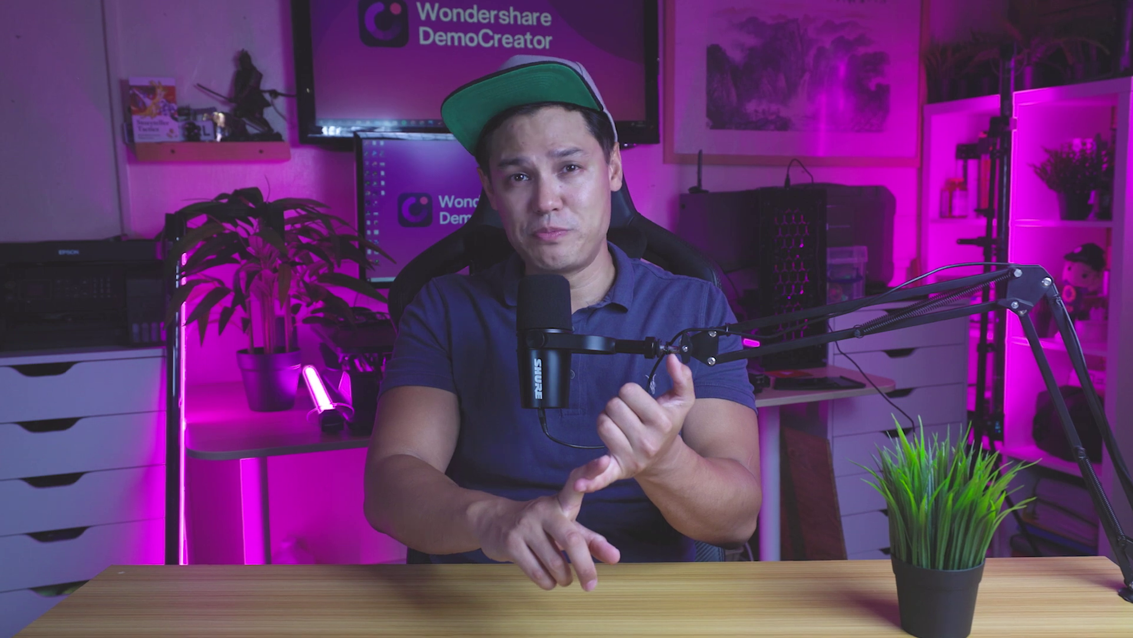
Step: Turn on the video's subtitles and set their font colour to white after trying yellow and blue
{"action": "left_click", "coordinate": [703, 476]}
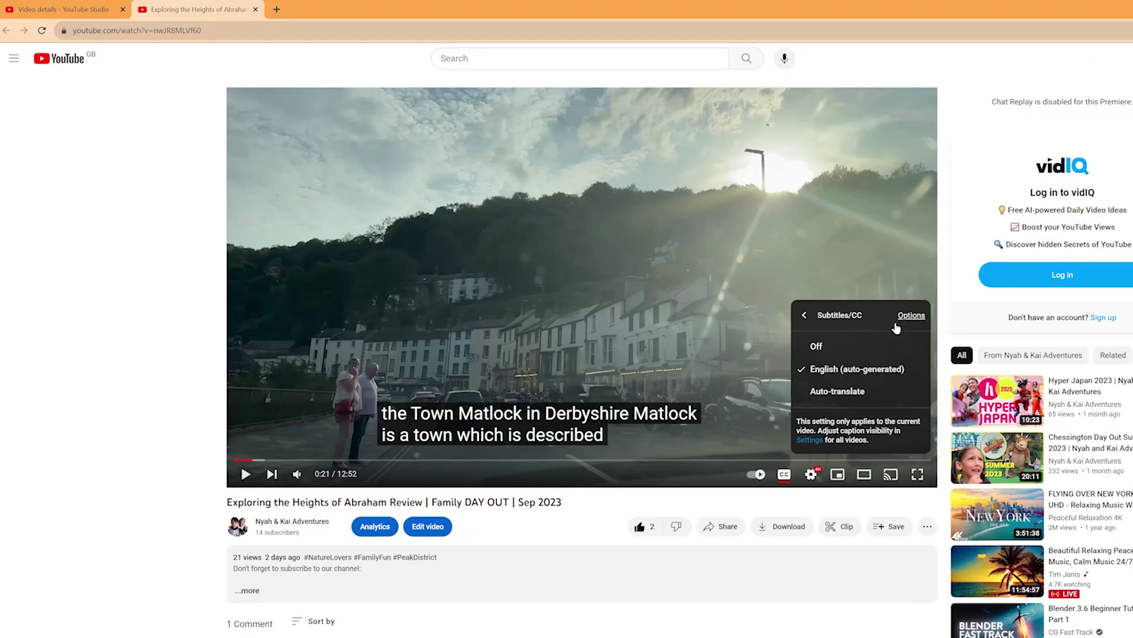
{"action": "left_click", "coordinate": [898, 322]}
{"action": "left_click", "coordinate": [888, 296]}
{"action": "left_click", "coordinate": [818, 374]}
{"action": "left_click", "coordinate": [843, 283]}
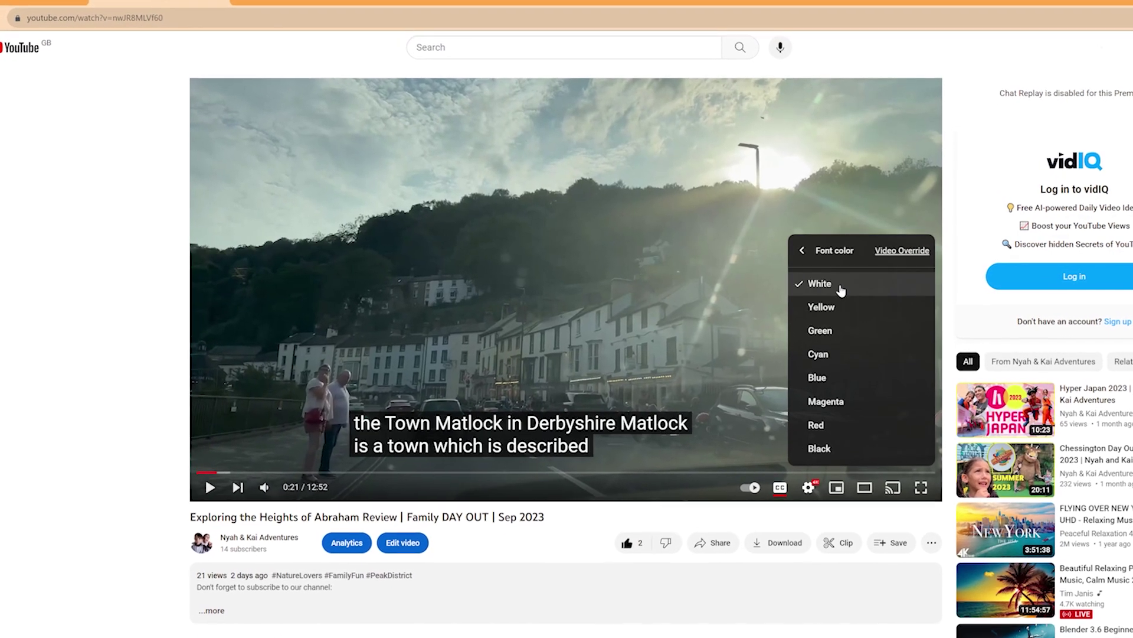
{"action": "left_click", "coordinate": [885, 318]}
Step: Enlarge the subtitles to 400% and give the caption window and background a cyan colour
{"action": "left_click", "coordinate": [818, 453]}
{"action": "left_click", "coordinate": [814, 389]}
{"action": "left_click", "coordinate": [813, 358]}
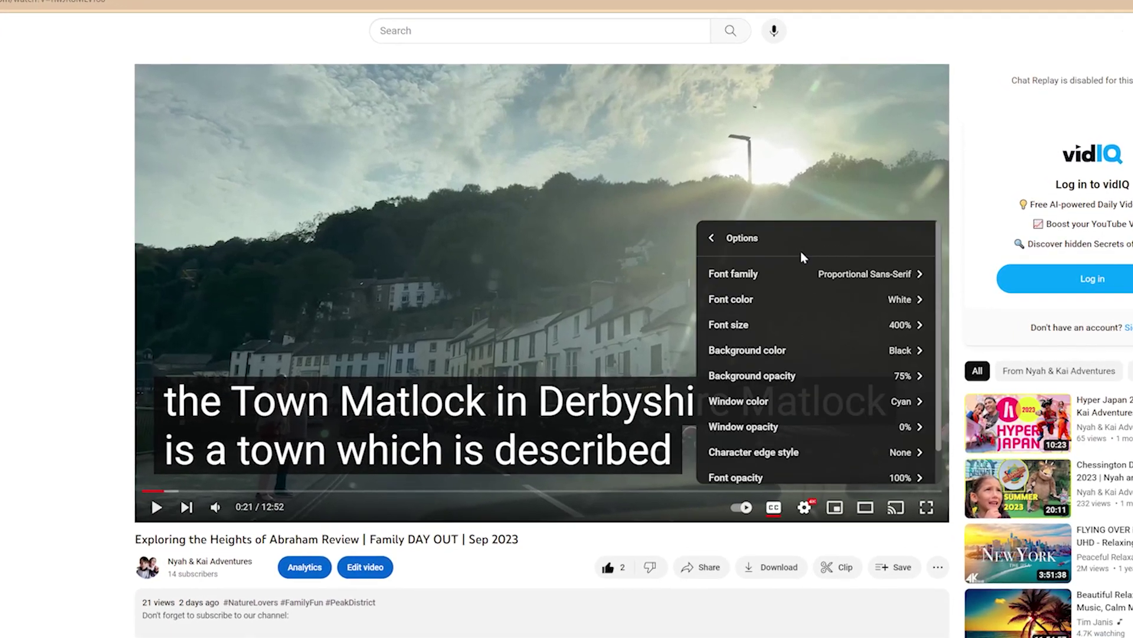
{"action": "left_click", "coordinate": [785, 350]}
{"action": "left_click", "coordinate": [801, 363]}
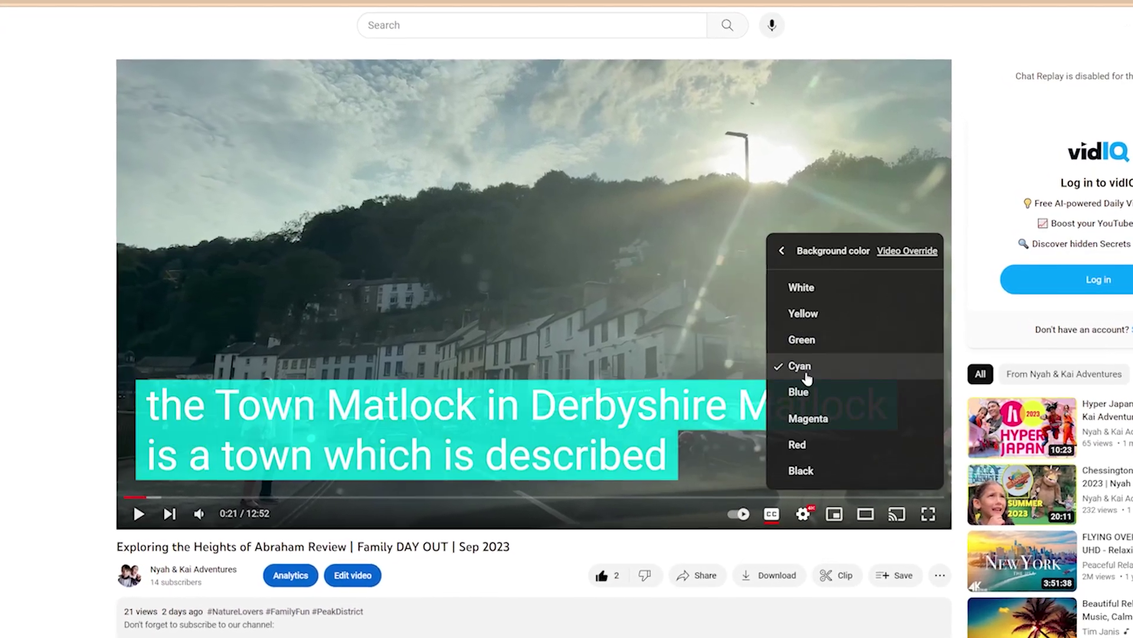
{"action": "left_click", "coordinate": [799, 311]}
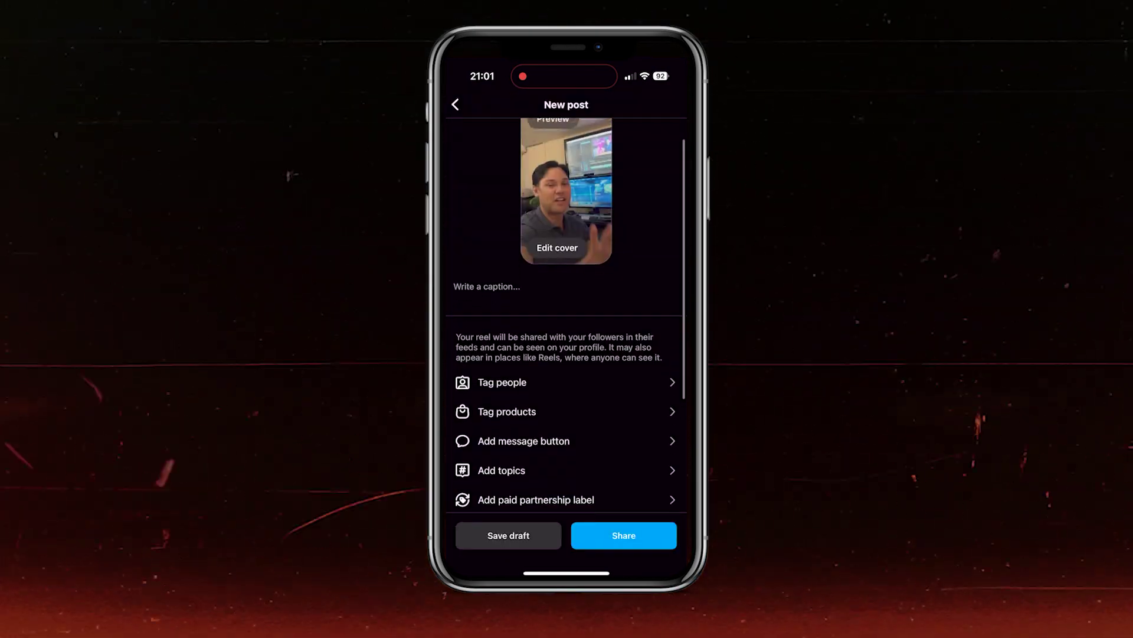
Step: Scroll down the new reel's Advanced settings to the Show captions option
{"action": "scroll", "coordinate": [566, 312], "scroll_direction": "down", "scroll_amount": 5}
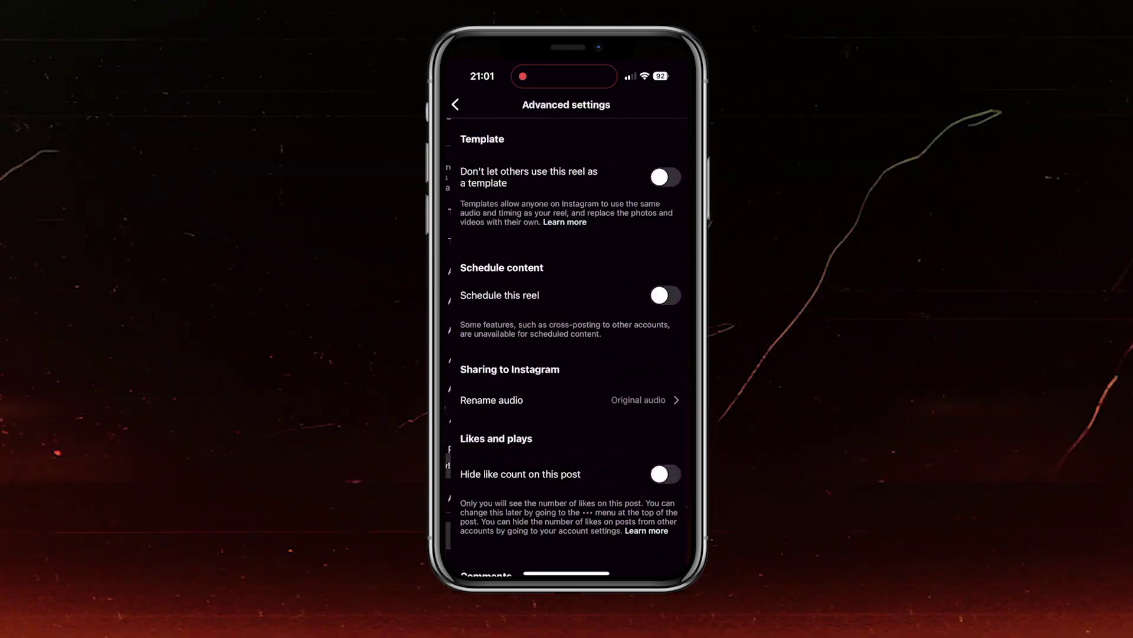
{"action": "scroll", "coordinate": [566, 342], "scroll_direction": "down", "scroll_amount": 5}
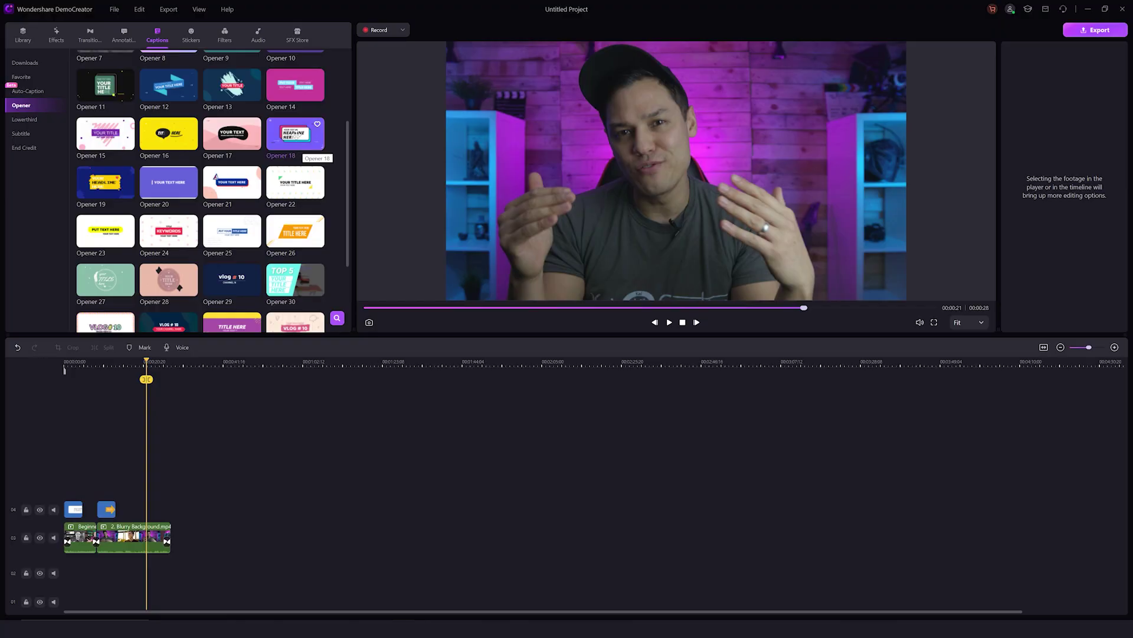
Step: Add the Opener 18 title to track 05 and change its headline text colour
{"action": "left_click_drag", "start_coordinate": [296, 133], "coordinate": [155, 488]}
{"action": "left_click_drag", "start_coordinate": [145, 370], "coordinate": [158, 365]}
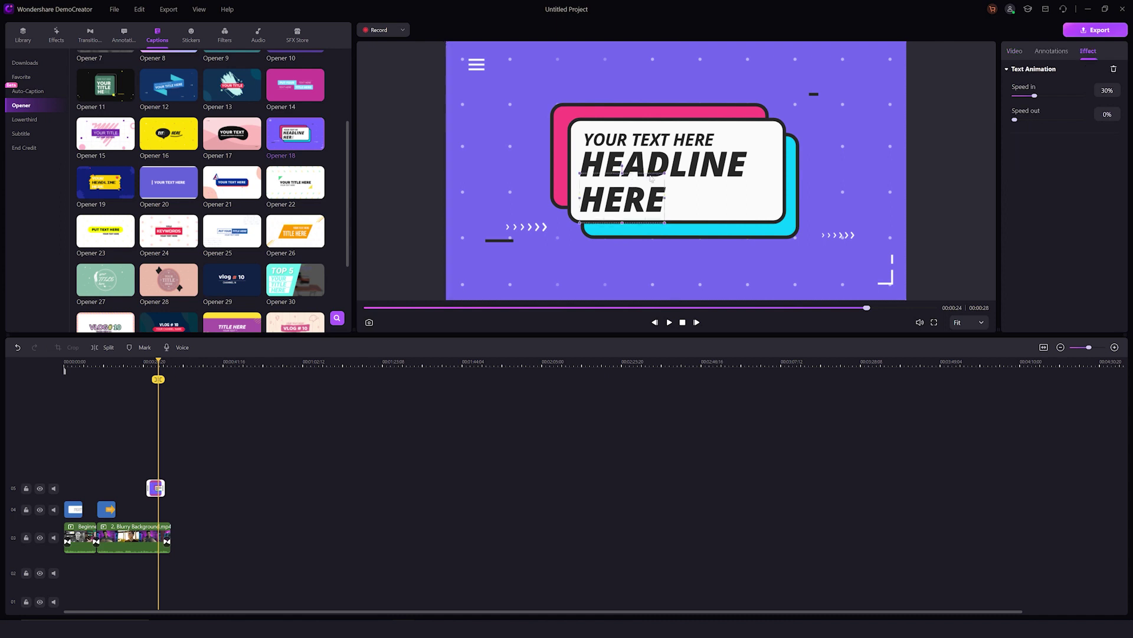
{"action": "left_click", "coordinate": [650, 175]}
{"action": "left_click", "coordinate": [1054, 53]}
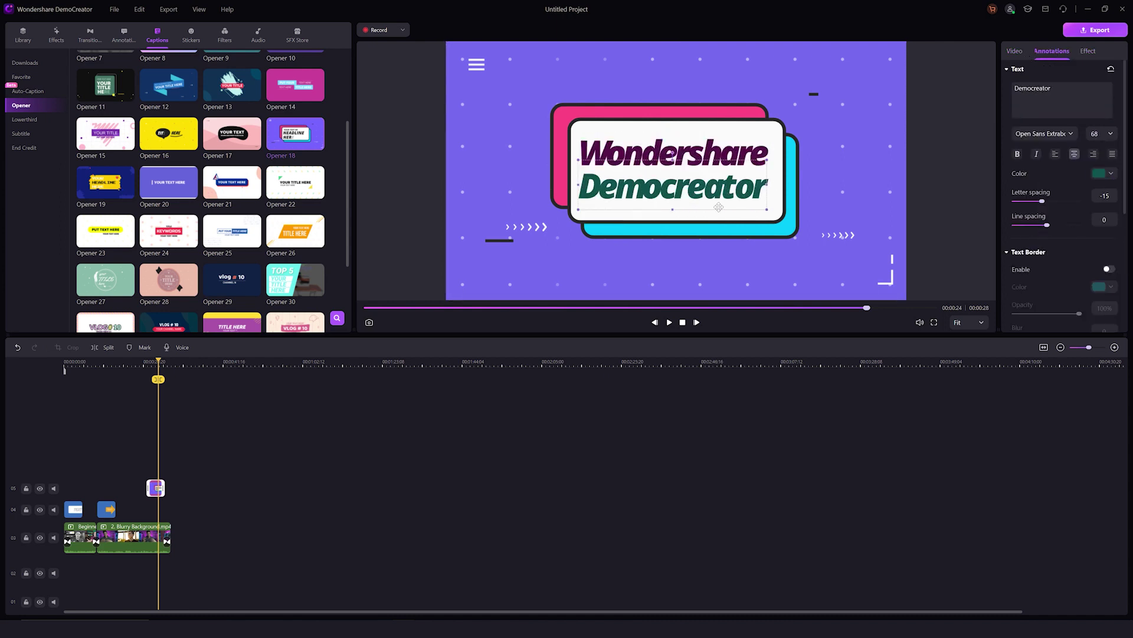
{"action": "left_click", "coordinate": [706, 213]}
Step: Add an end-credit clip from the Captions templates to track 06
{"action": "left_click", "coordinate": [579, 174]}
{"action": "left_click", "coordinate": [22, 133]}
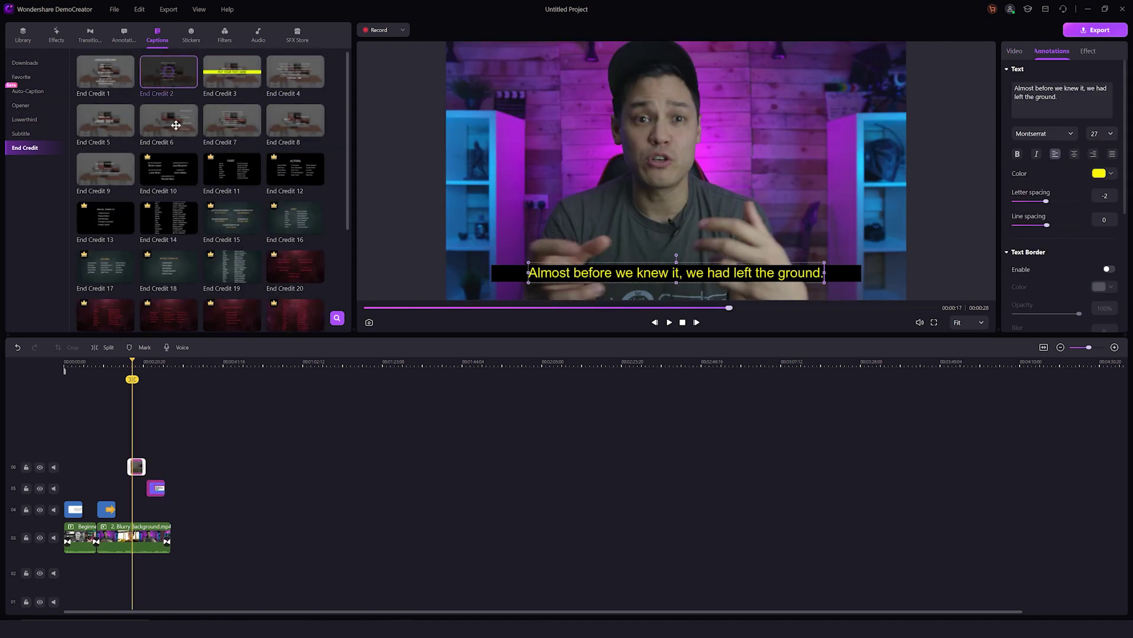
{"action": "left_click_drag", "start_coordinate": [176, 125], "coordinate": [174, 467]}
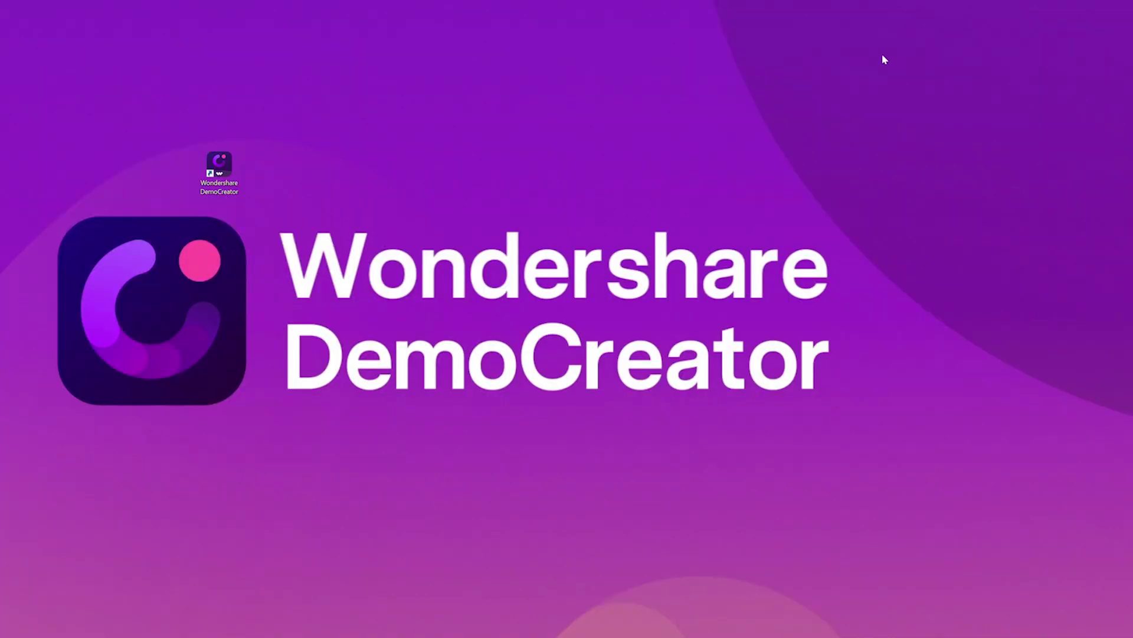
Step: Launch DemoCreator's video editor and import the employee training video into the library
{"action": "double_click", "coordinate": [219, 168]}
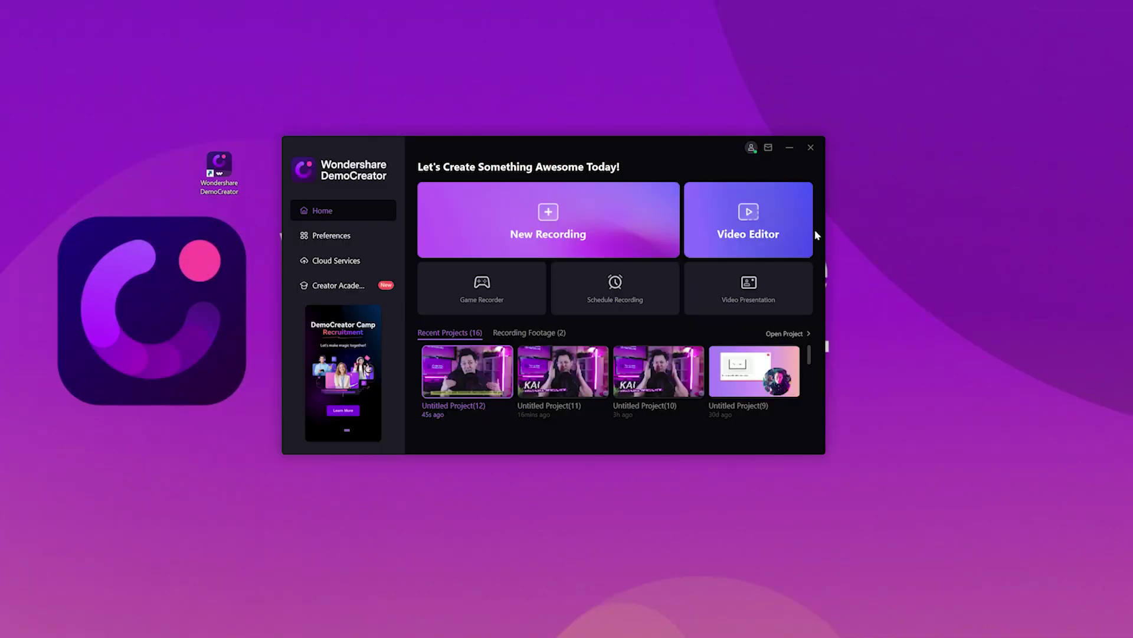
{"action": "left_click", "coordinate": [785, 234]}
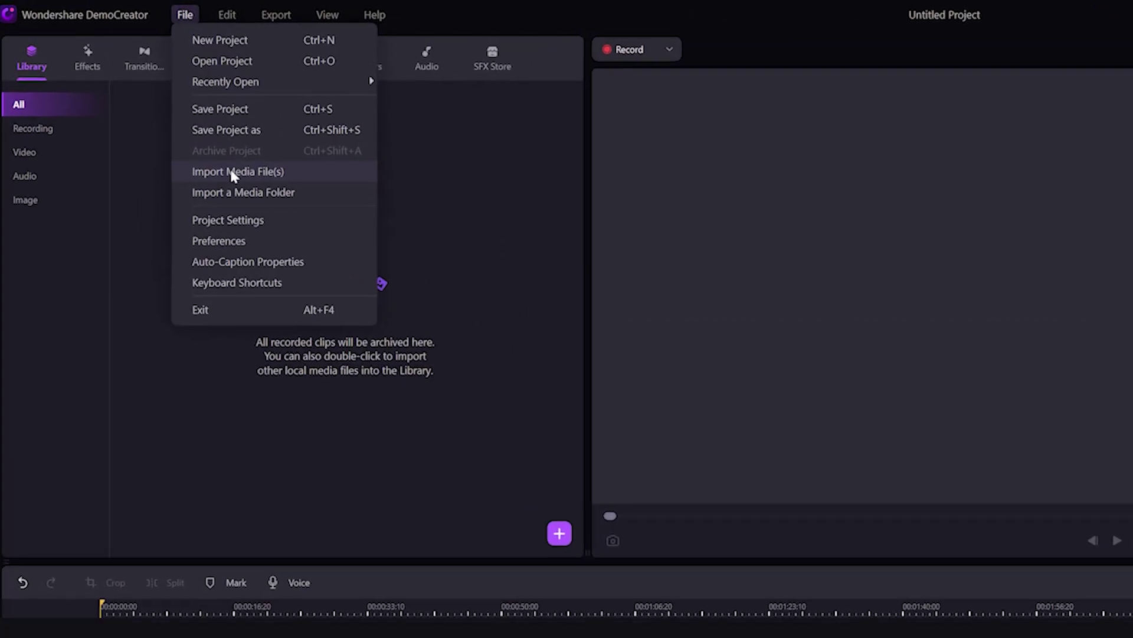
{"action": "left_click", "coordinate": [340, 169]}
{"action": "left_click", "coordinate": [322, 132]}
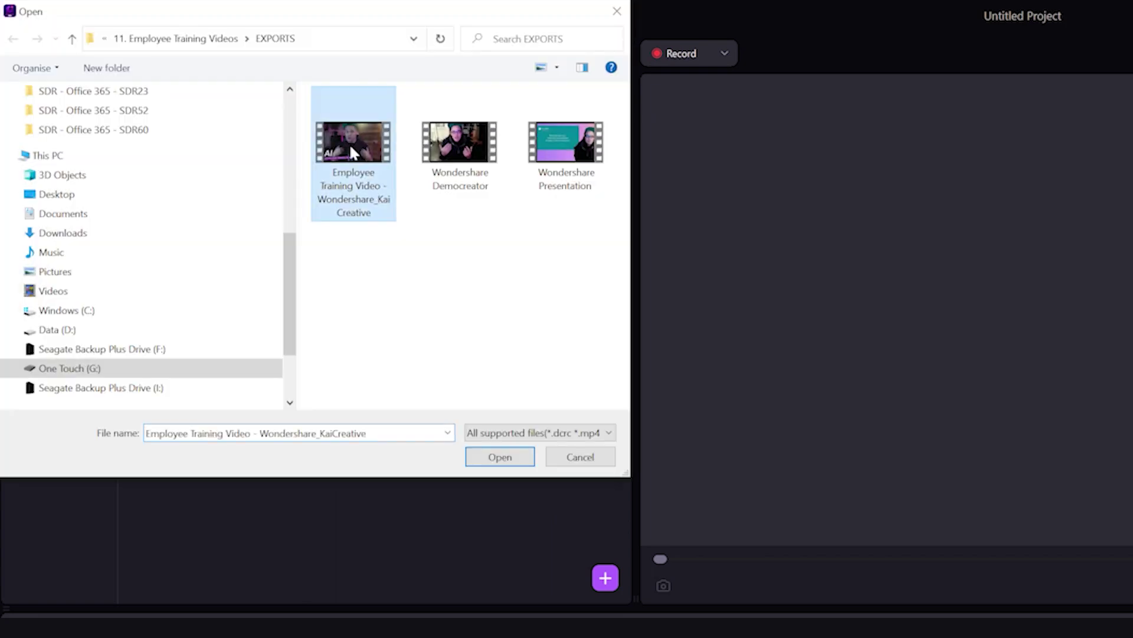
{"action": "left_click", "coordinate": [500, 456]}
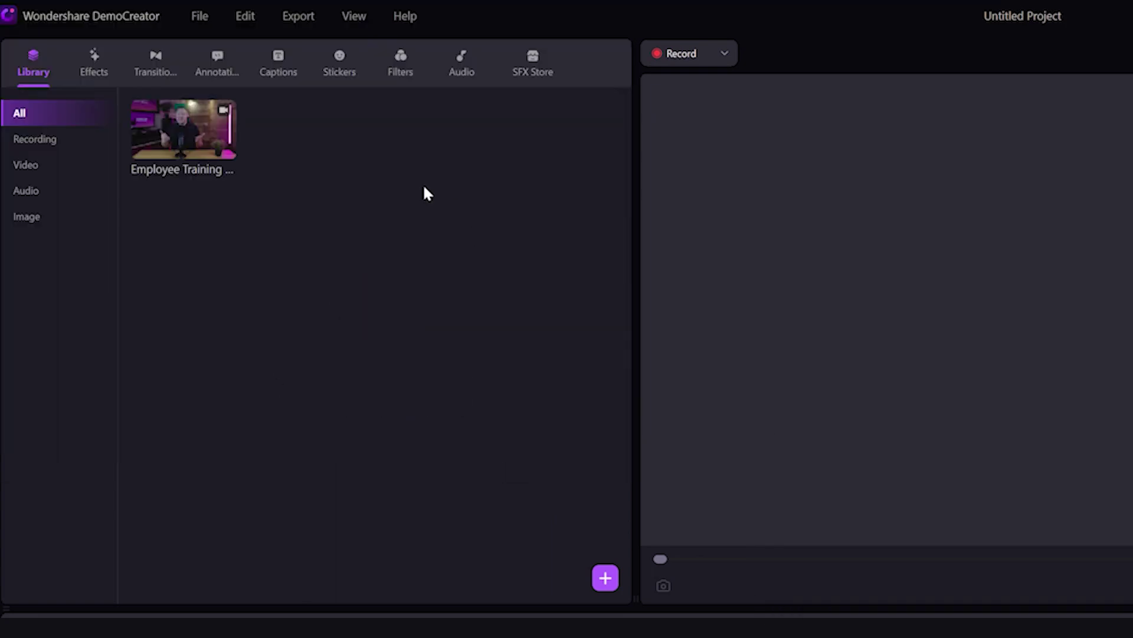
Step: Put the training clip on the timeline, match the project to 1920x1080 24fps, and show subtitle templates
{"action": "left_click_drag", "start_coordinate": [160, 107], "coordinate": [147, 630]}
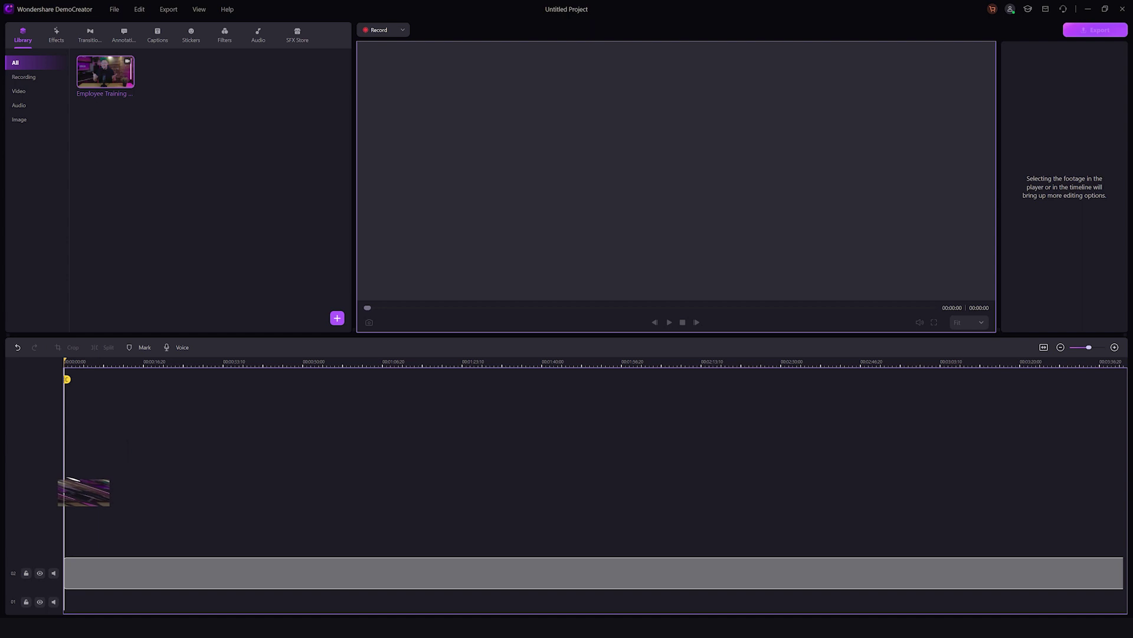
{"action": "left_click_drag", "start_coordinate": [67, 479], "coordinate": [55, 477]}
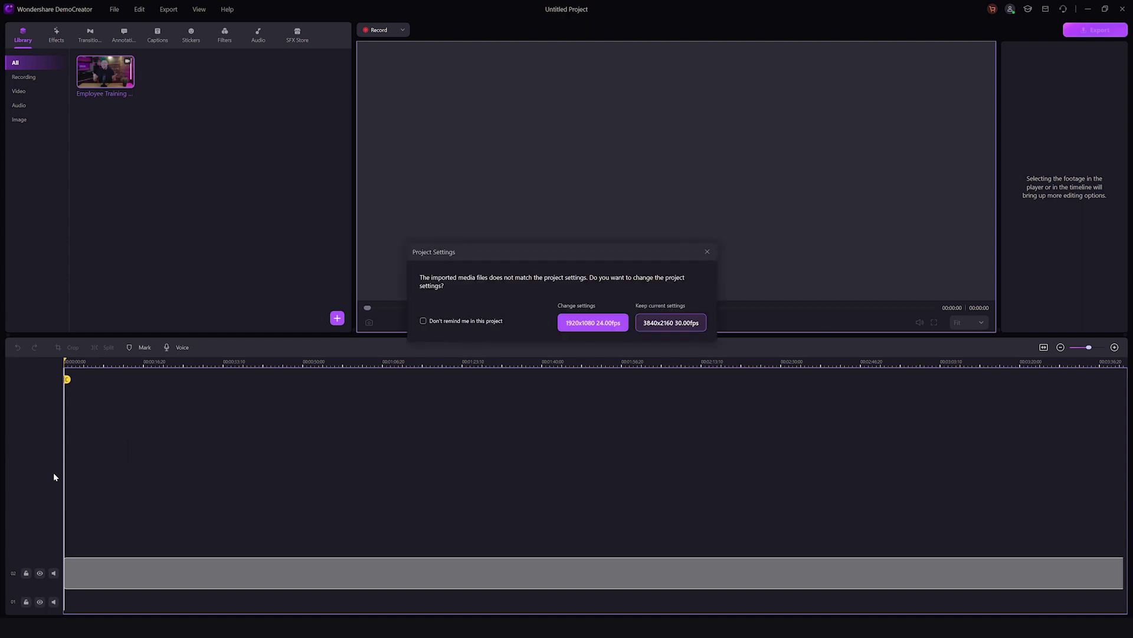
{"action": "left_click", "coordinate": [612, 326]}
{"action": "left_click", "coordinate": [299, 363]}
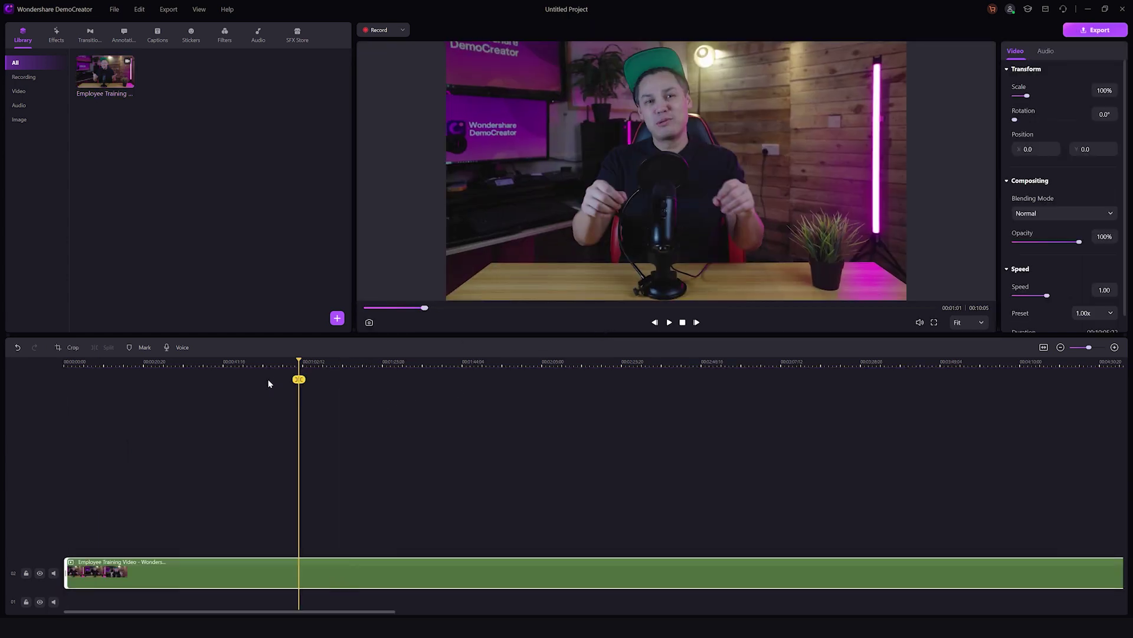
{"action": "left_click", "coordinate": [22, 162]}
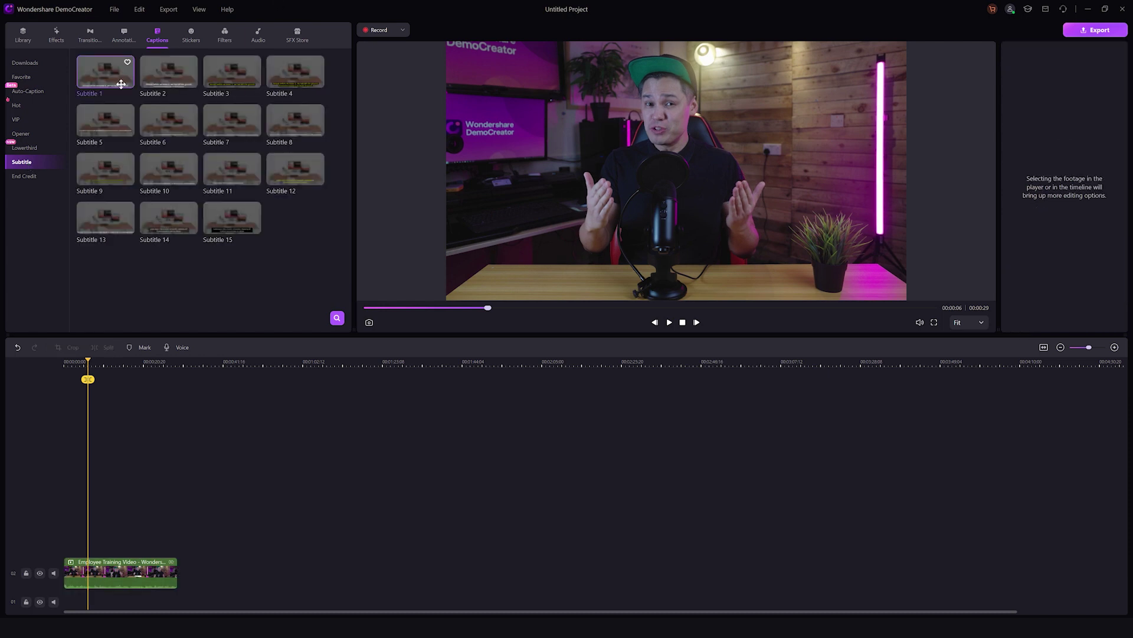
{"action": "left_click", "coordinate": [98, 73]}
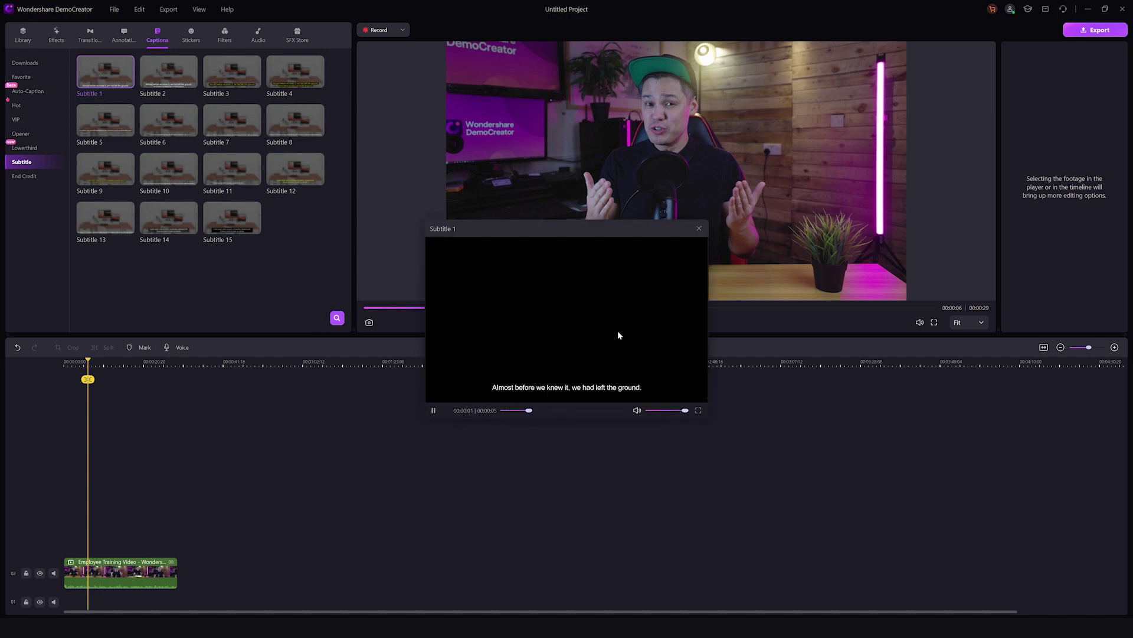
{"action": "left_click", "coordinate": [698, 229]}
{"action": "left_click_drag", "start_coordinate": [115, 77], "coordinate": [98, 545]}
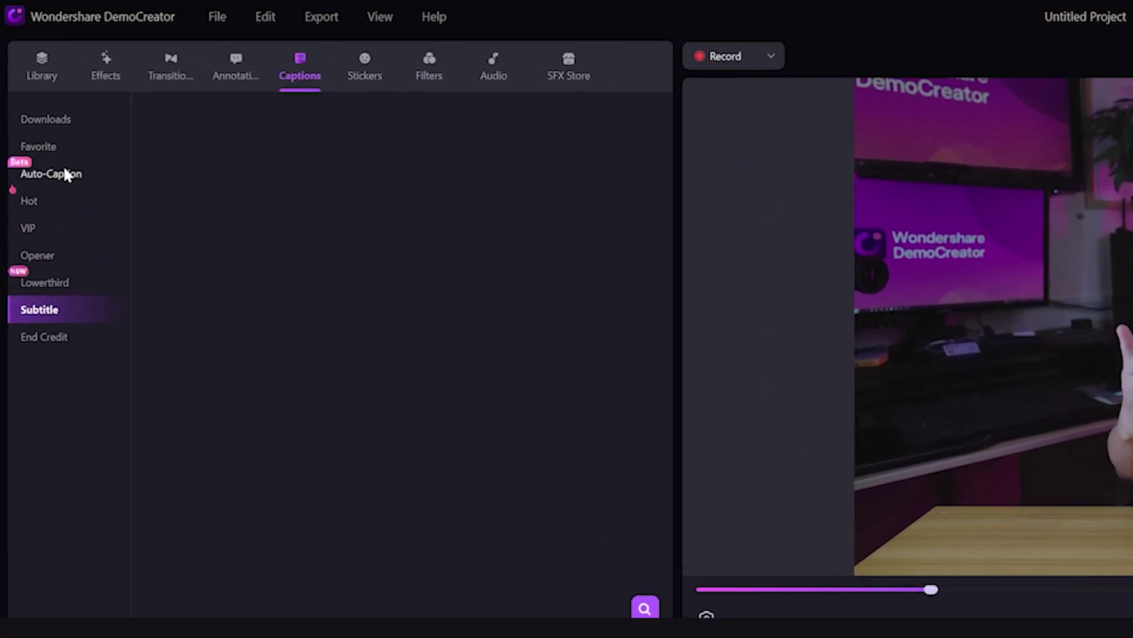
Step: Auto-generate captions from the clip's speech in English (United Kingdom)
{"action": "left_click", "coordinate": [65, 175]}
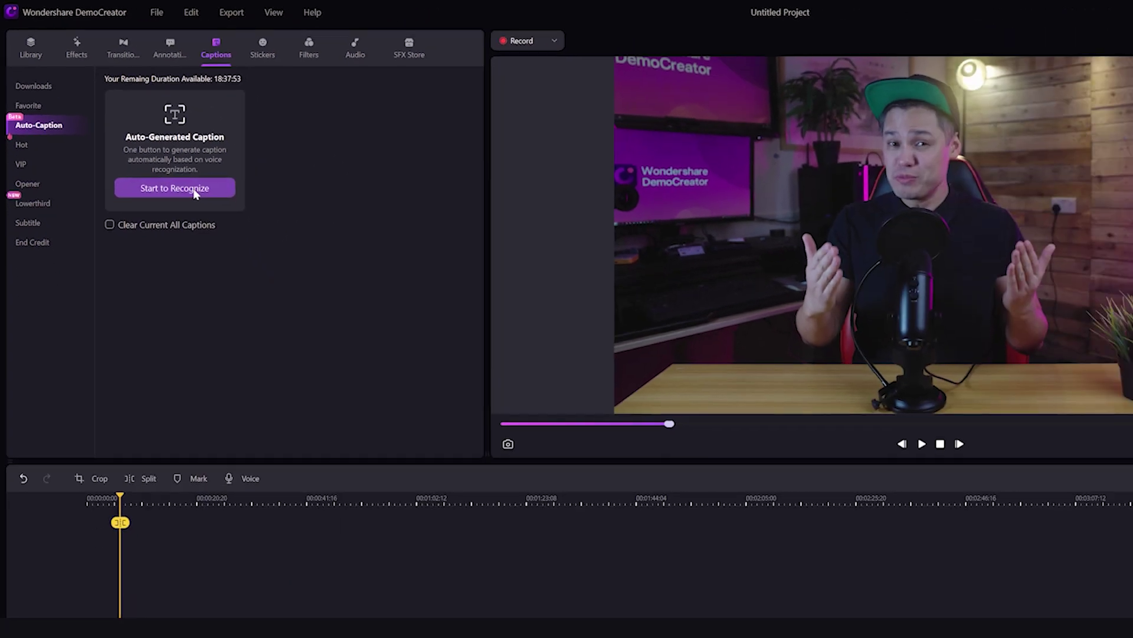
{"action": "left_click", "coordinate": [271, 268]}
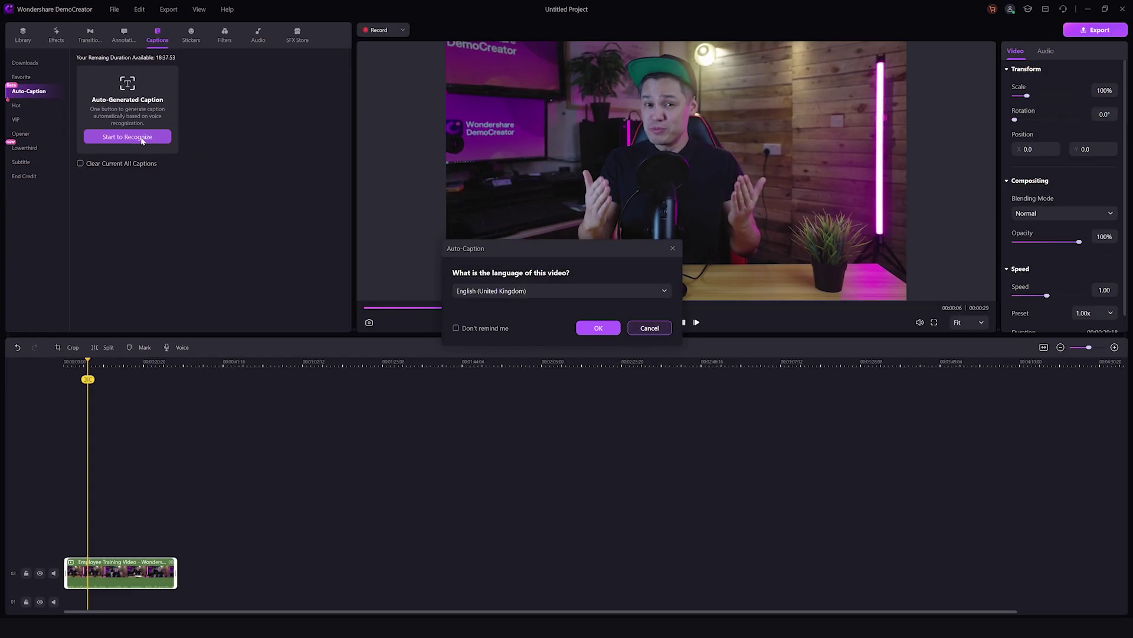
{"action": "left_click", "coordinate": [598, 329]}
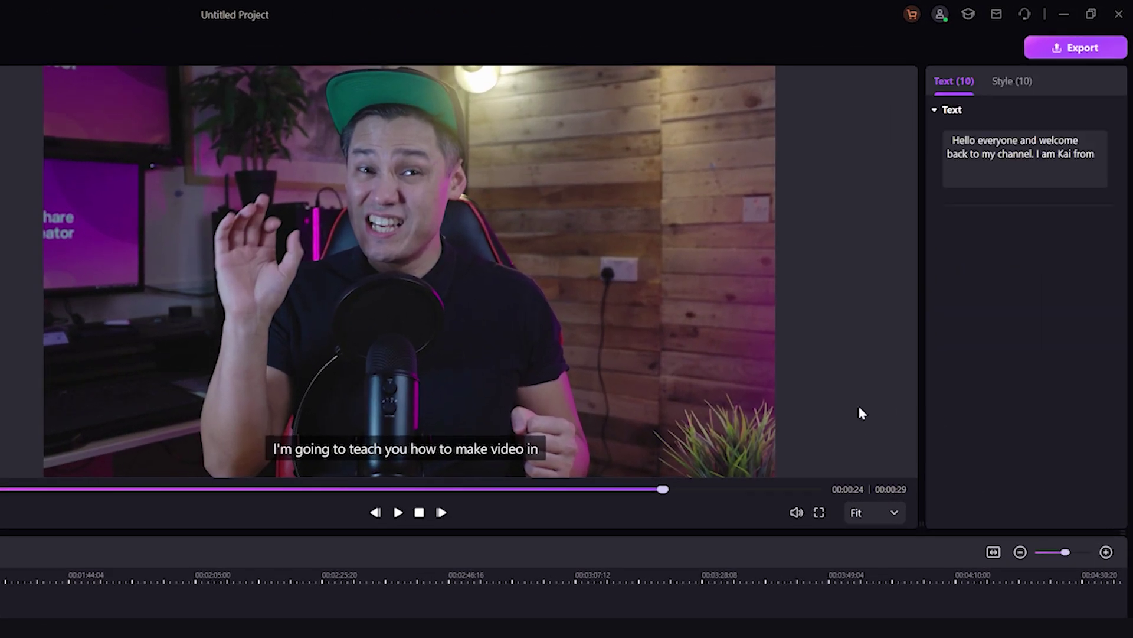
Step: Restyle the auto-generated captions to Rockwell font, size 23, with pink text
{"action": "left_click", "coordinate": [1055, 51]}
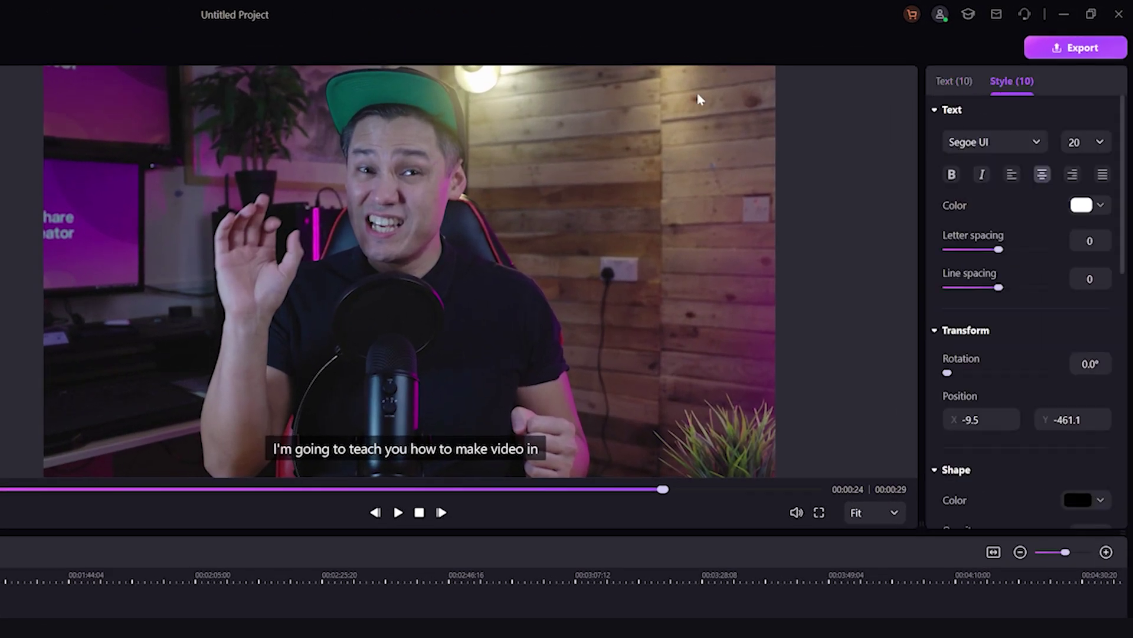
{"action": "left_click", "coordinate": [1085, 142]}
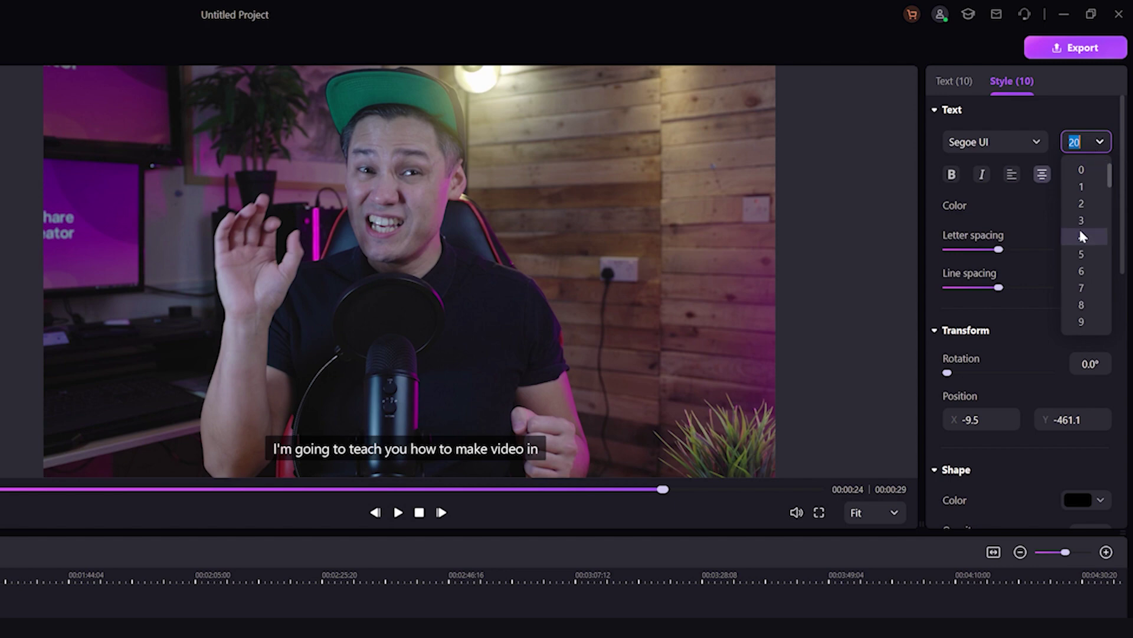
{"action": "left_click", "coordinate": [1084, 304]}
{"action": "left_click", "coordinate": [997, 141]}
{"action": "scroll", "coordinate": [945, 188], "scroll_direction": "up", "scroll_amount": 3}
{"action": "left_click", "coordinate": [929, 185]}
{"action": "left_click", "coordinate": [1101, 211]}
{"action": "left_click", "coordinate": [1037, 248]}
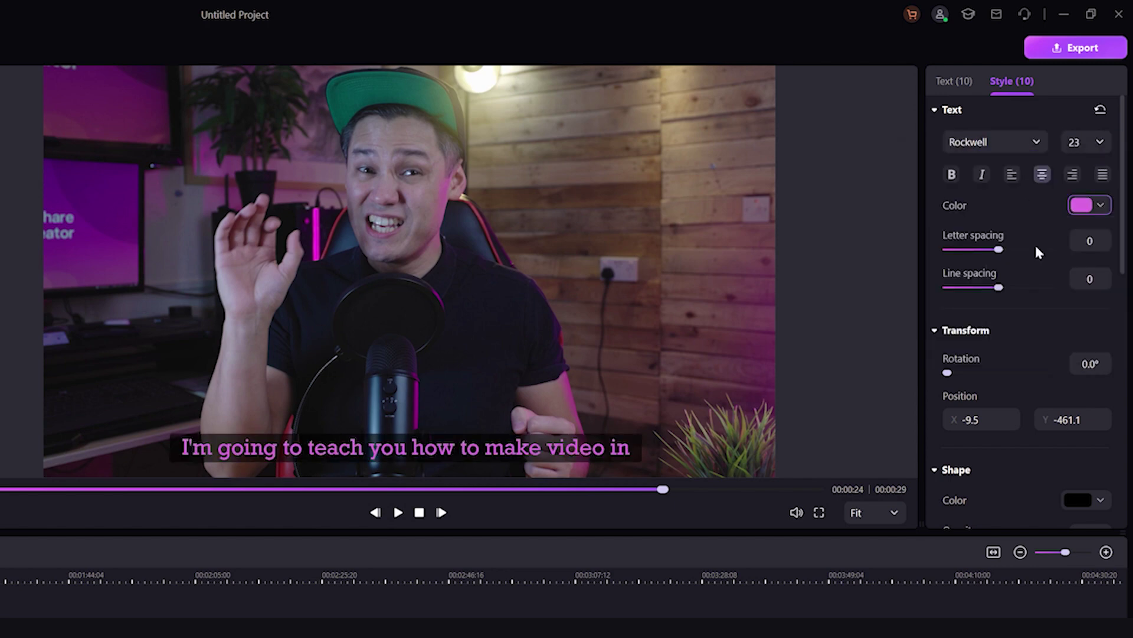
{"action": "scroll", "coordinate": [1037, 247], "scroll_direction": "down", "scroll_amount": 10}
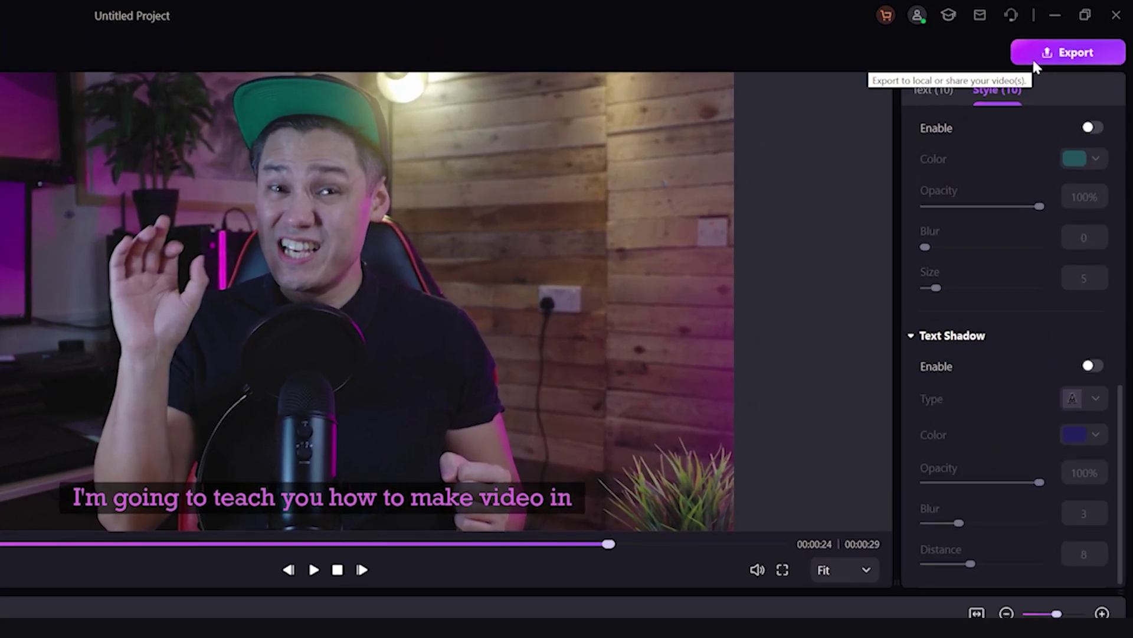
Step: Export the project as My Project1.mp4 in MP4 format with the Middle preset
{"action": "left_click", "coordinate": [1039, 55]}
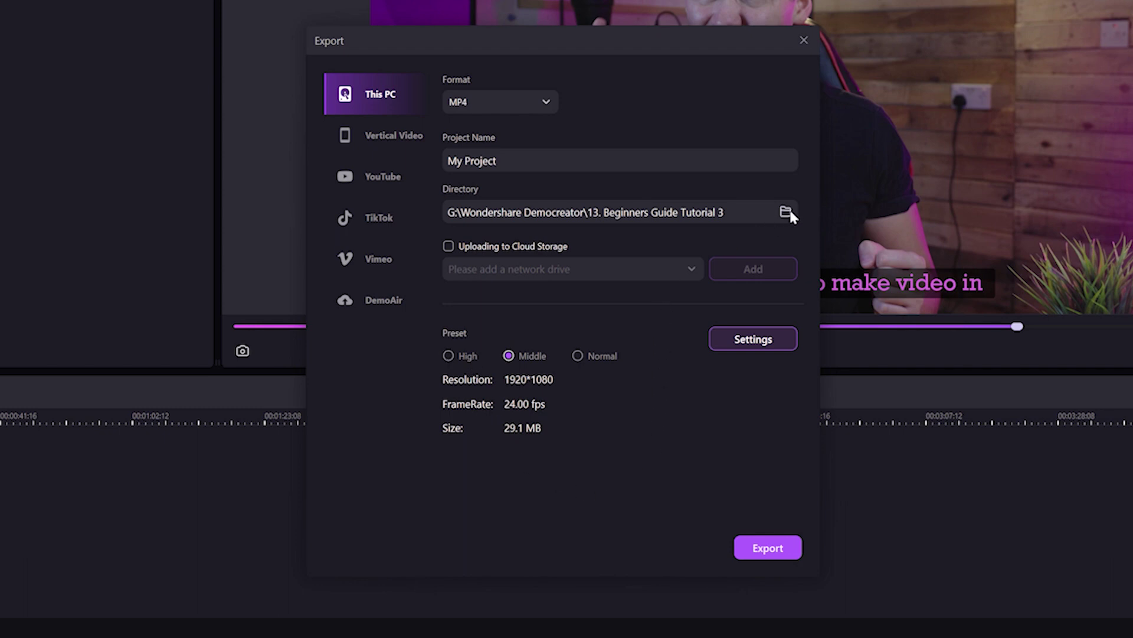
{"action": "left_click", "coordinate": [767, 547]}
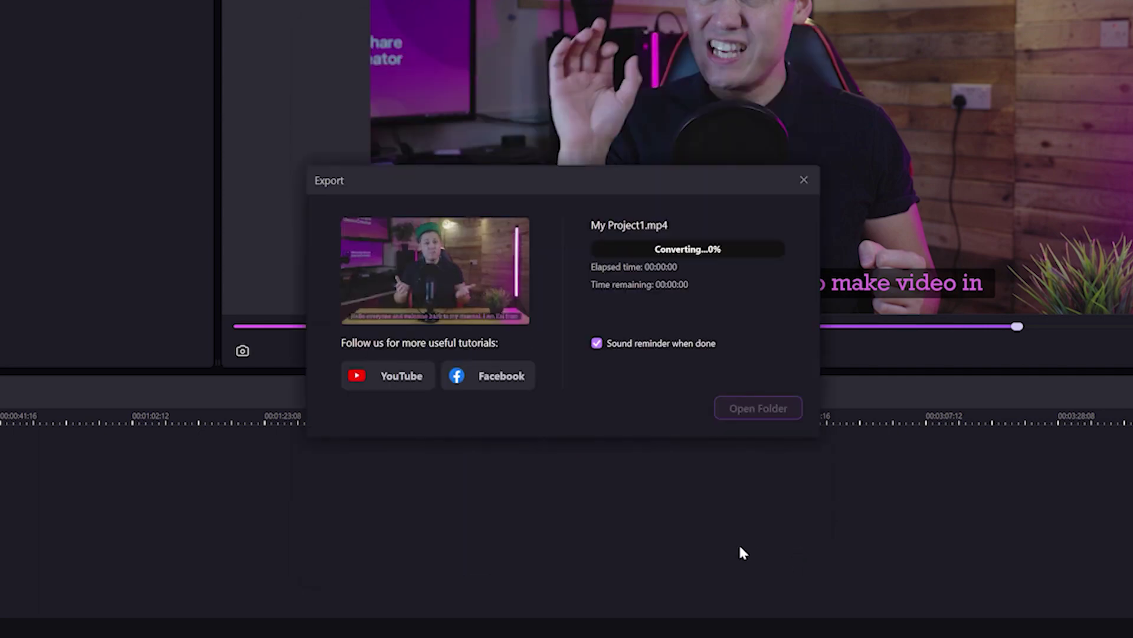